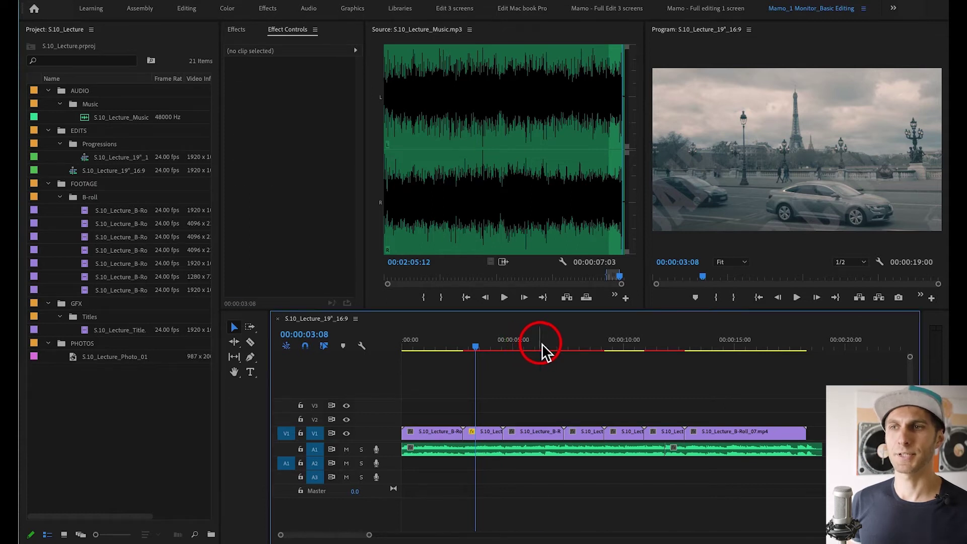
# Step: Expand the Scale slider of the third B-roll clip in the timeline and set its Scale to 75
pyautogui.click(541, 347)
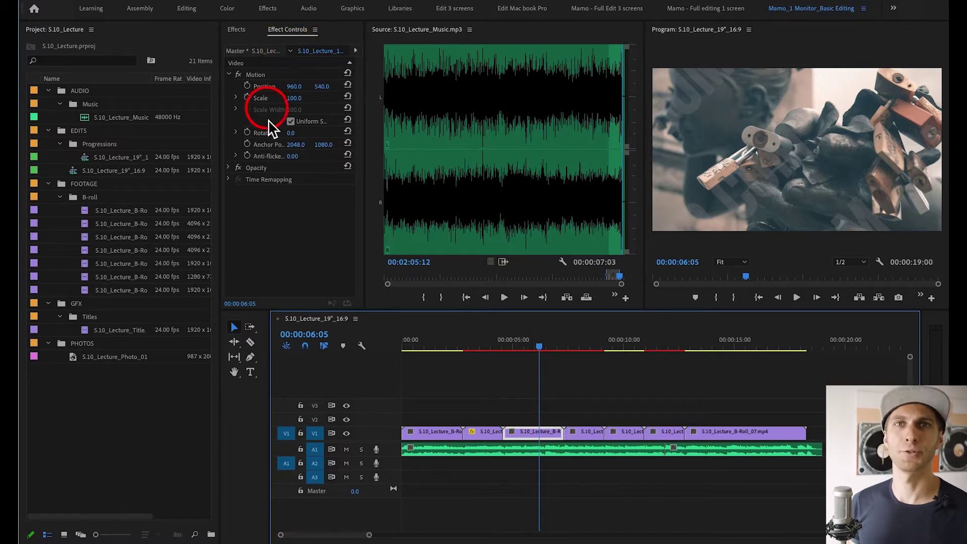
pyautogui.moveTo(367, 98); pyautogui.dragTo(385, 97)
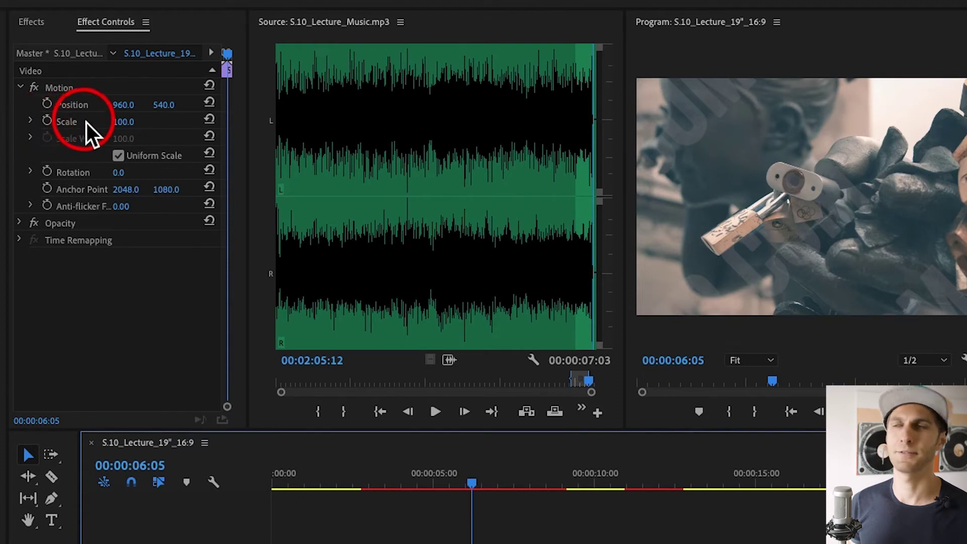
pyautogui.click(31, 122)
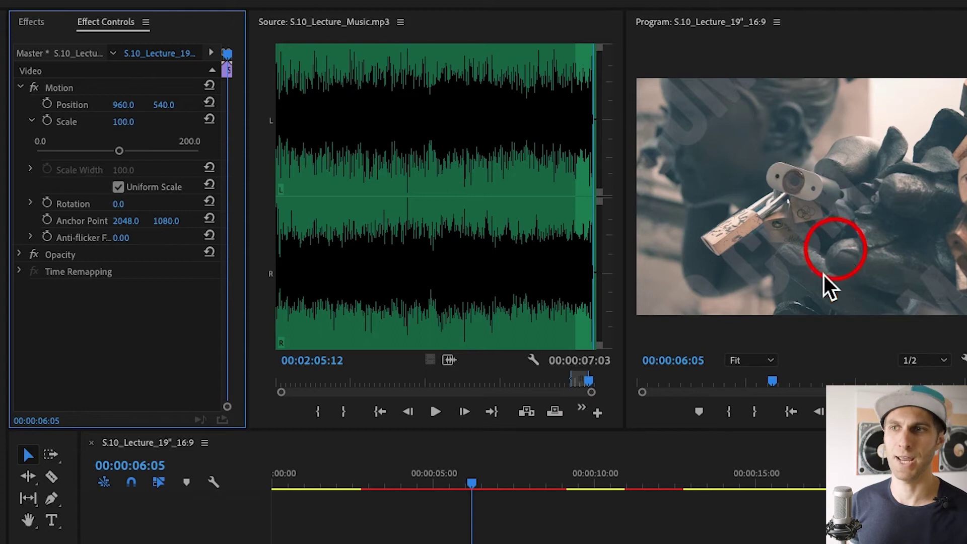
pyautogui.click(297, 469)
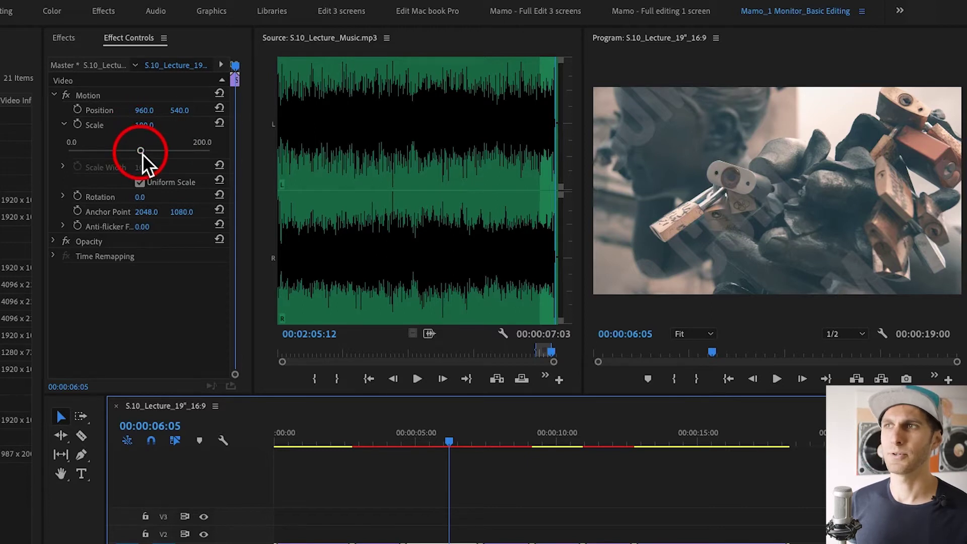
pyautogui.moveTo(142, 152); pyautogui.dragTo(119, 162)
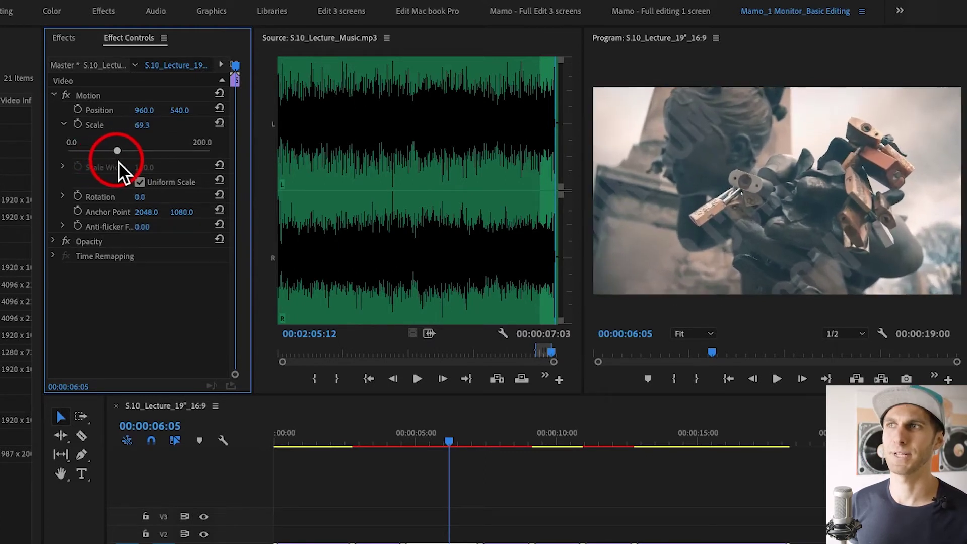
pyautogui.click(144, 127)
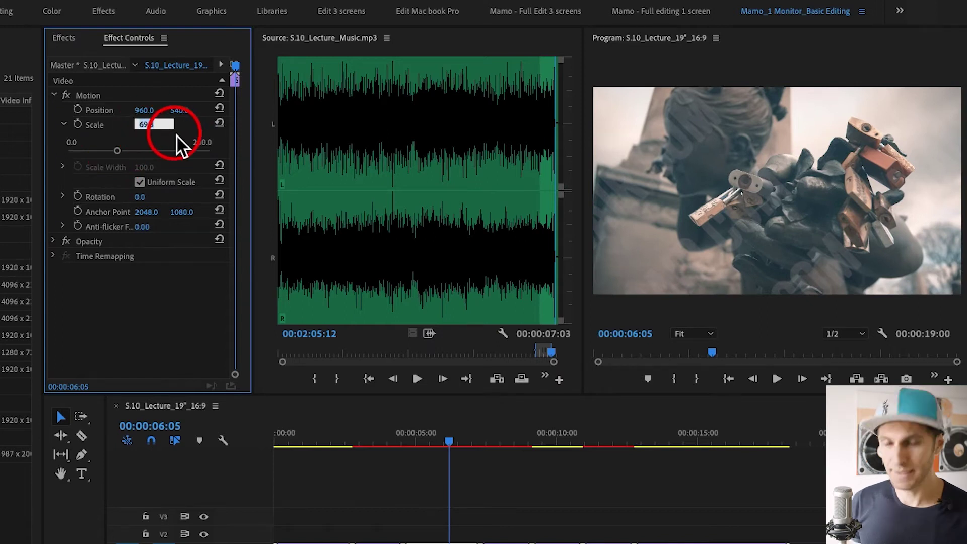
pyautogui.write('75')
pyautogui.press('Return')
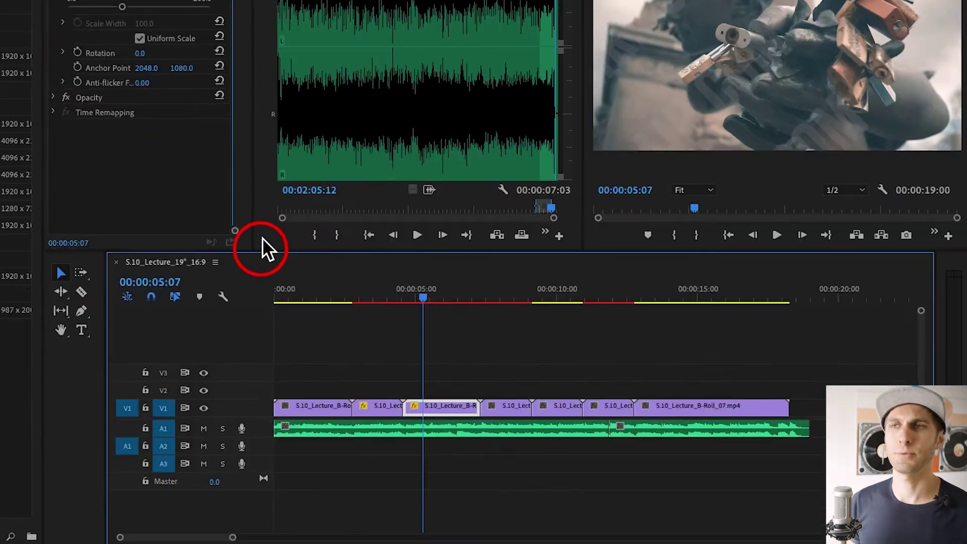
# Step: Add S.10_Lecture_Photo_01 to V1 beyond the last clip and select it with the playhead parked on it
pyautogui.click(7, 346)
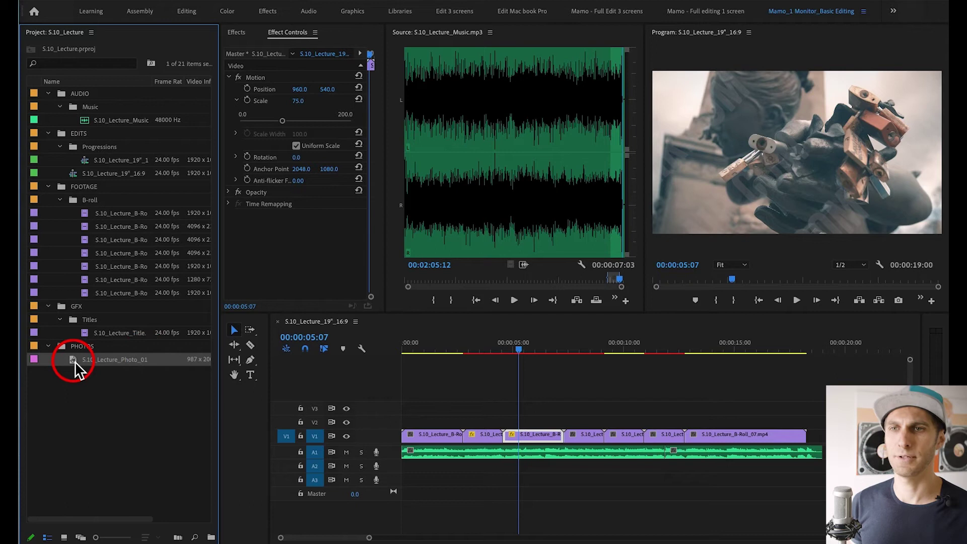
pyautogui.moveTo(74, 369); pyautogui.dragTo(787, 444)
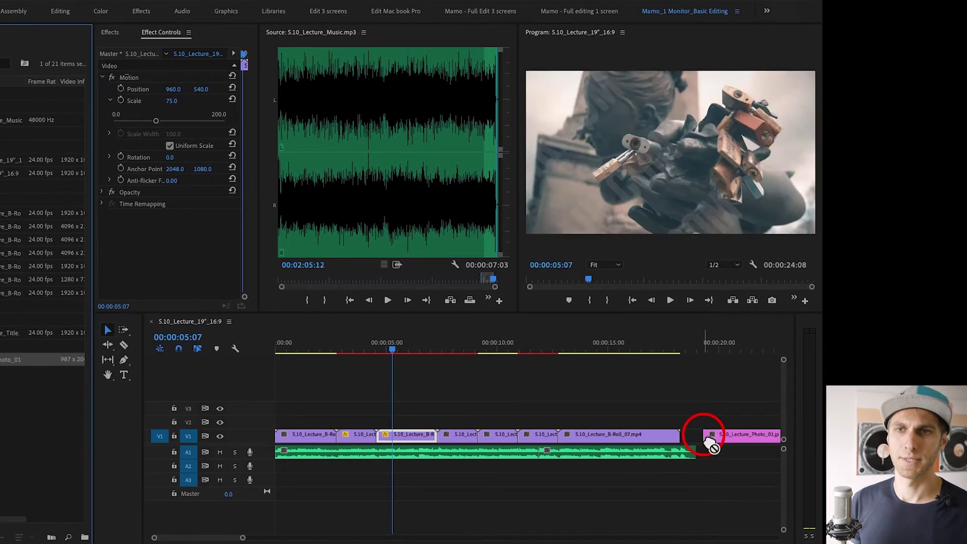
pyautogui.click(736, 351)
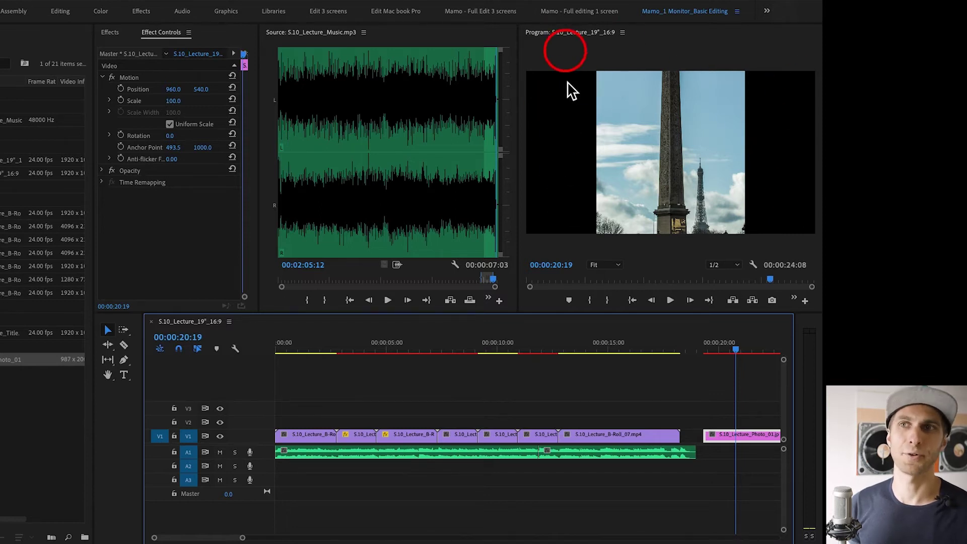
pyautogui.scroll(-5, 531, 363)
pyautogui.click(531, 362)
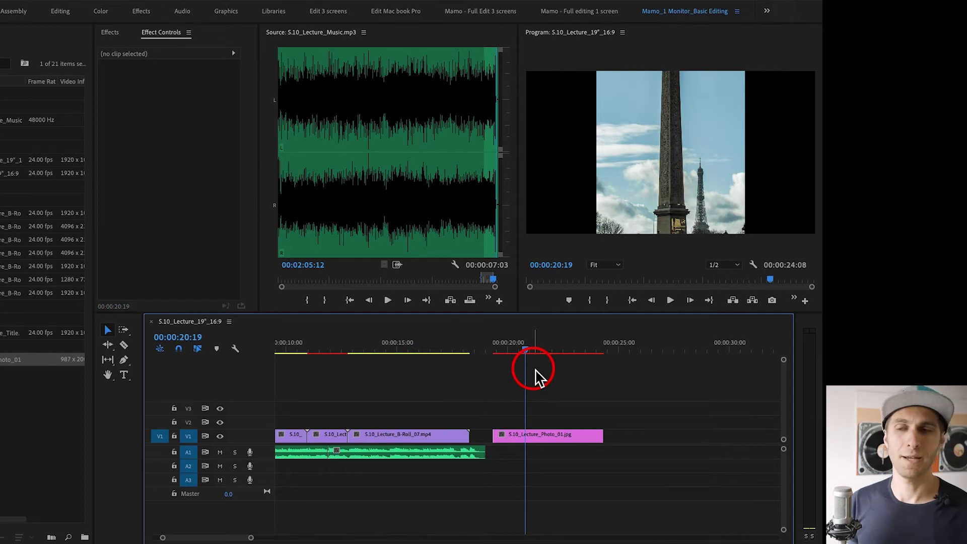
pyautogui.click(552, 437)
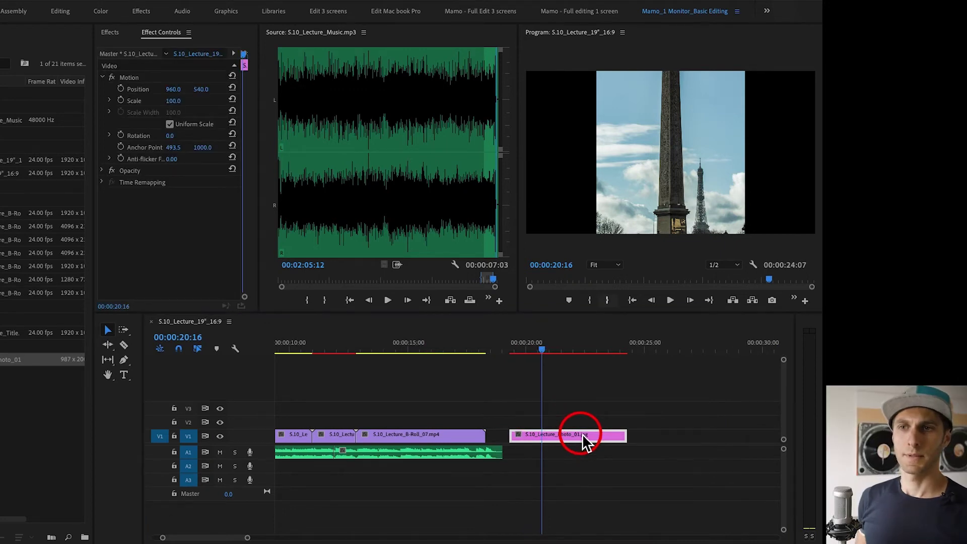
# Step: Try both Scale to Frame Size and Set to Frame Size on the S.10_Lecture_Photo_01 clip
pyautogui.rightClick(586, 444)
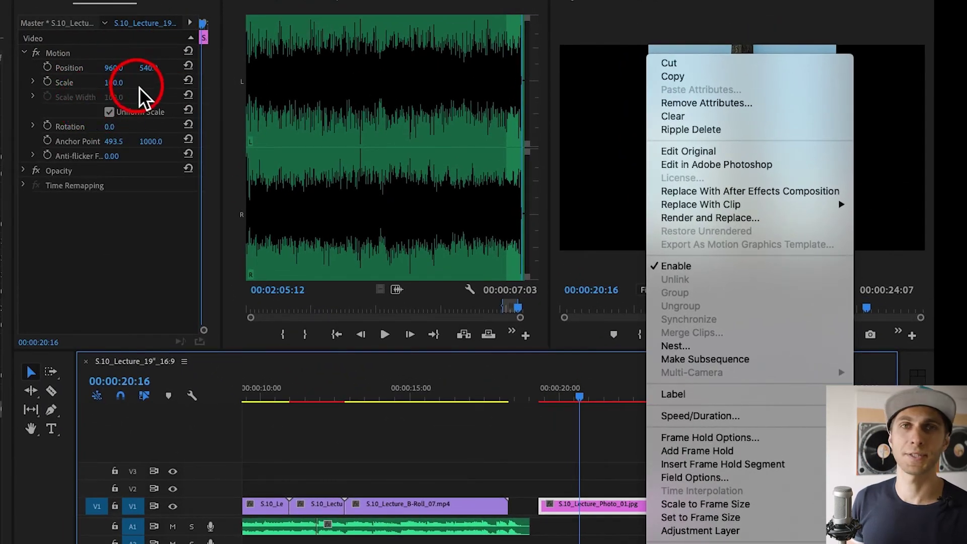
pyautogui.click(746, 506)
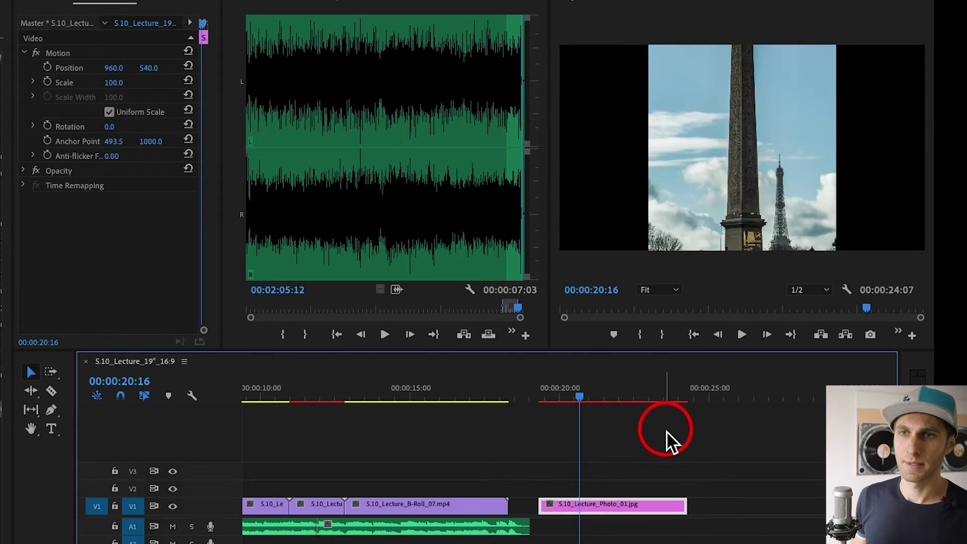
pyautogui.rightClick(652, 507)
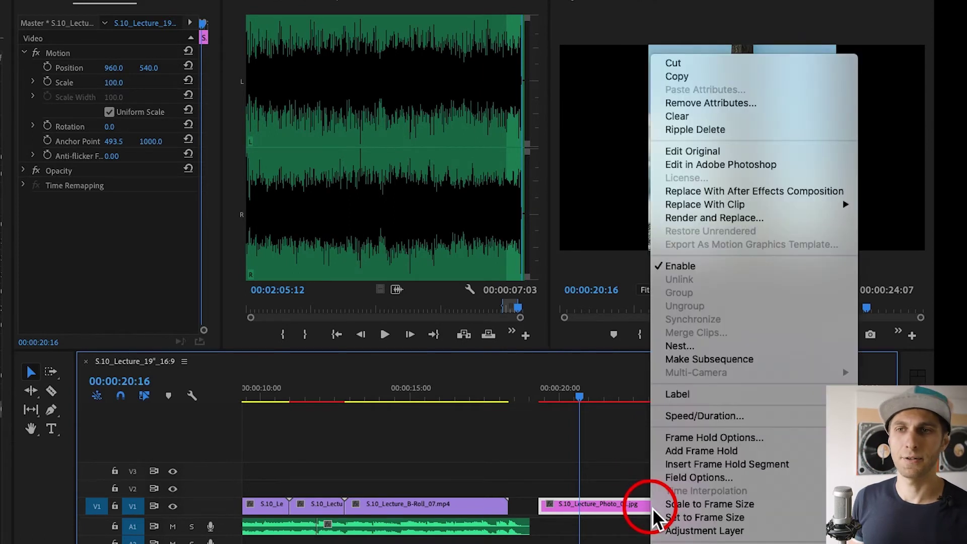
pyautogui.click(791, 522)
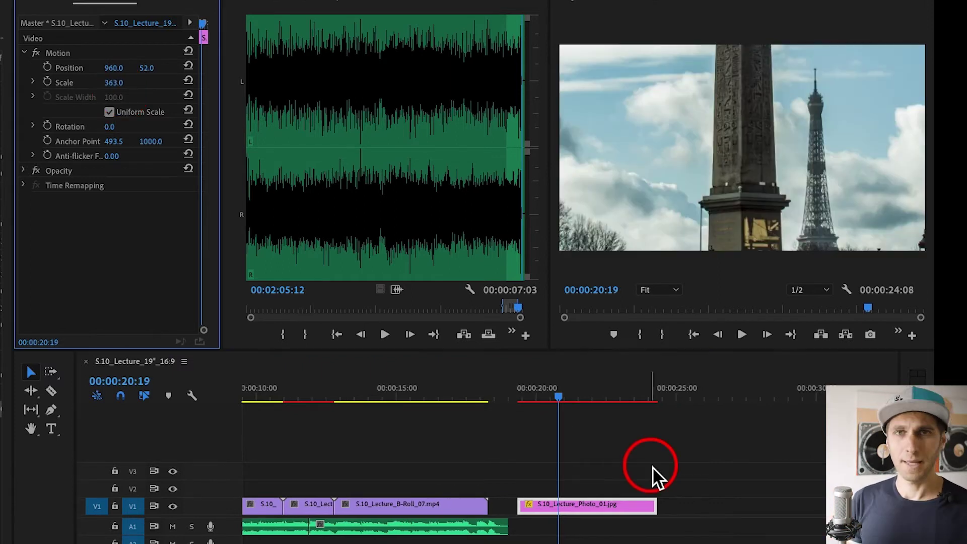
# Step: Delete the S.10_Lecture_Photo_01 clip from the timeline and fit the whole sequence in view
pyautogui.click(599, 506)
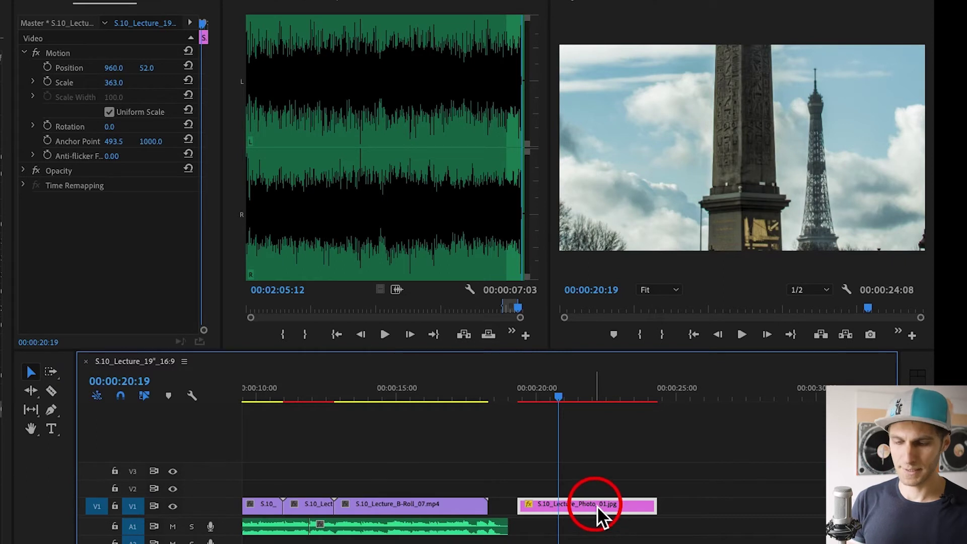
pyautogui.press('Delete')
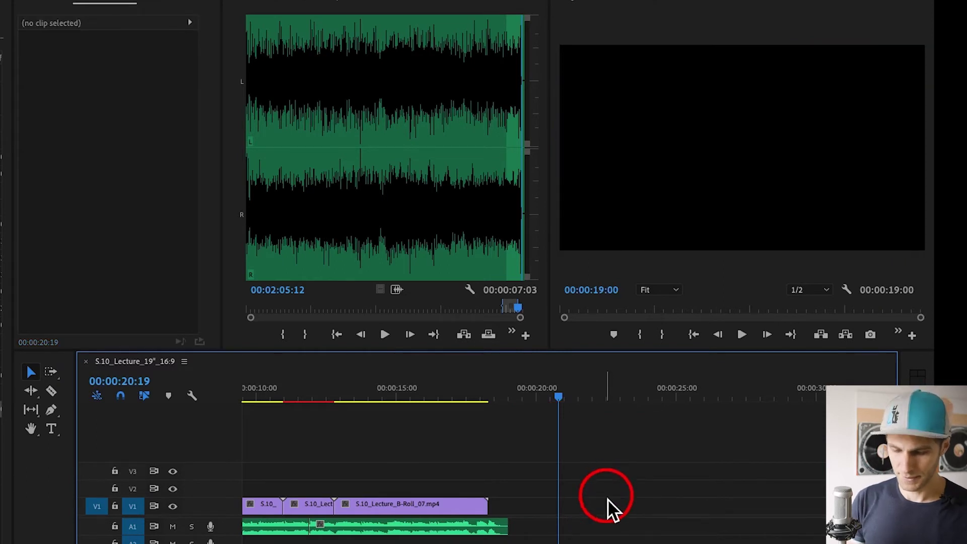
pyautogui.press('\\')
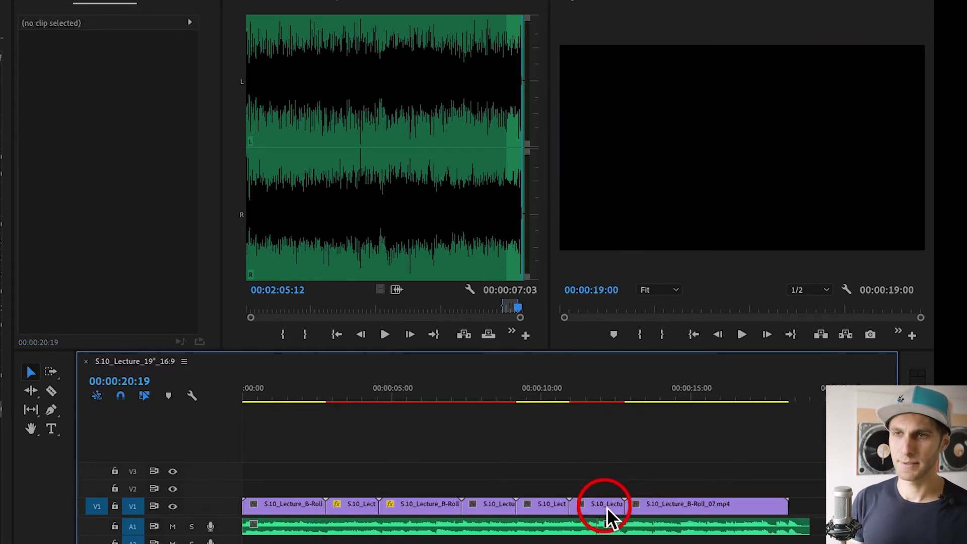
# Step: Apply Set to Frame Size to the third B-roll clip and set its Scale to 50
pyautogui.click(428, 388)
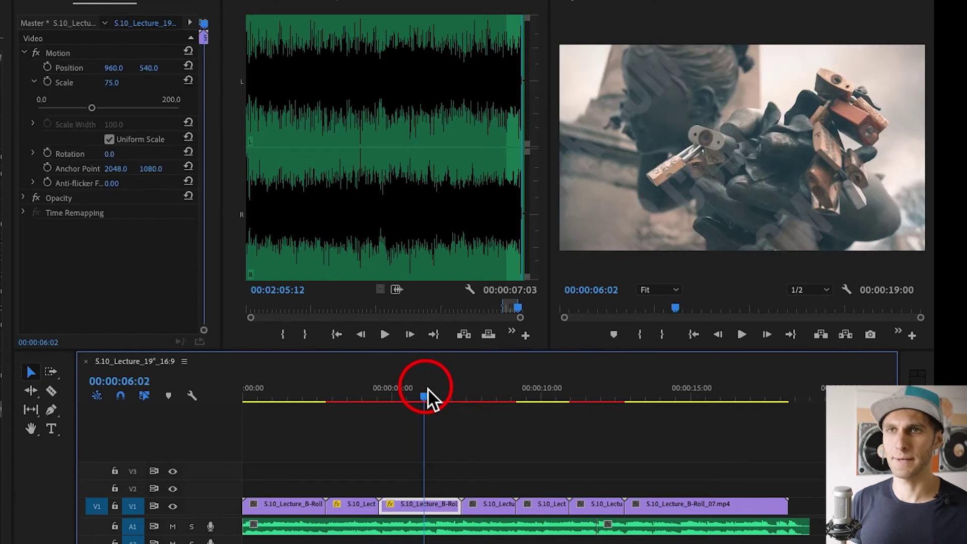
pyautogui.rightClick(441, 506)
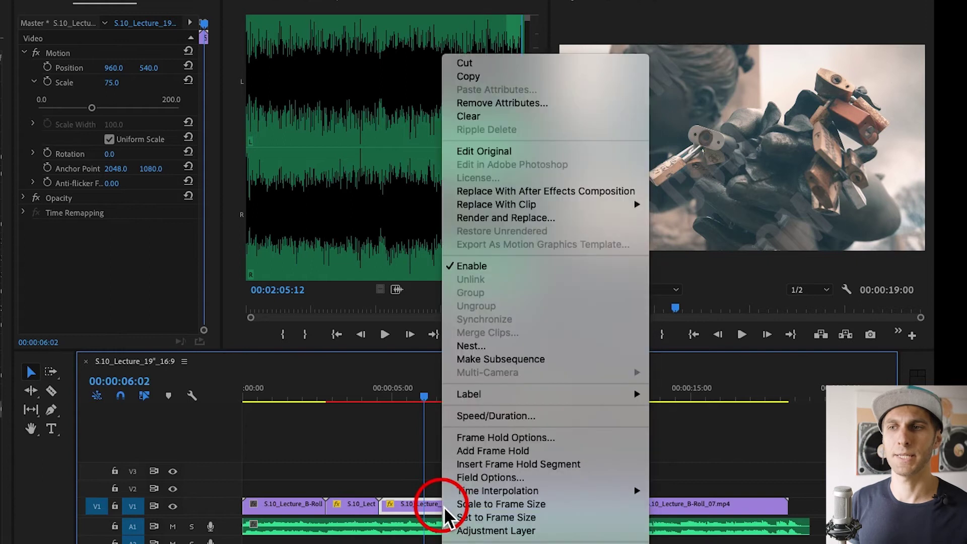
pyautogui.click(543, 522)
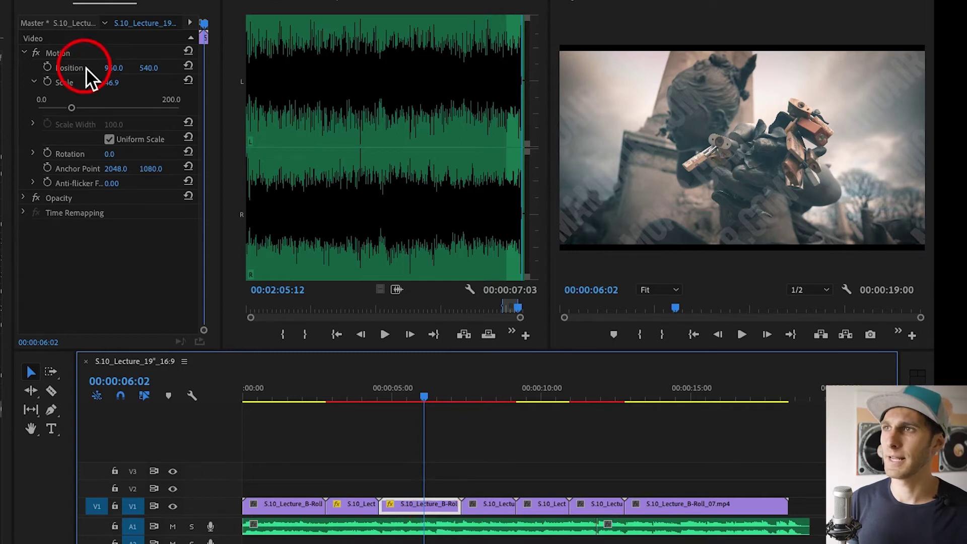
pyautogui.click(117, 85)
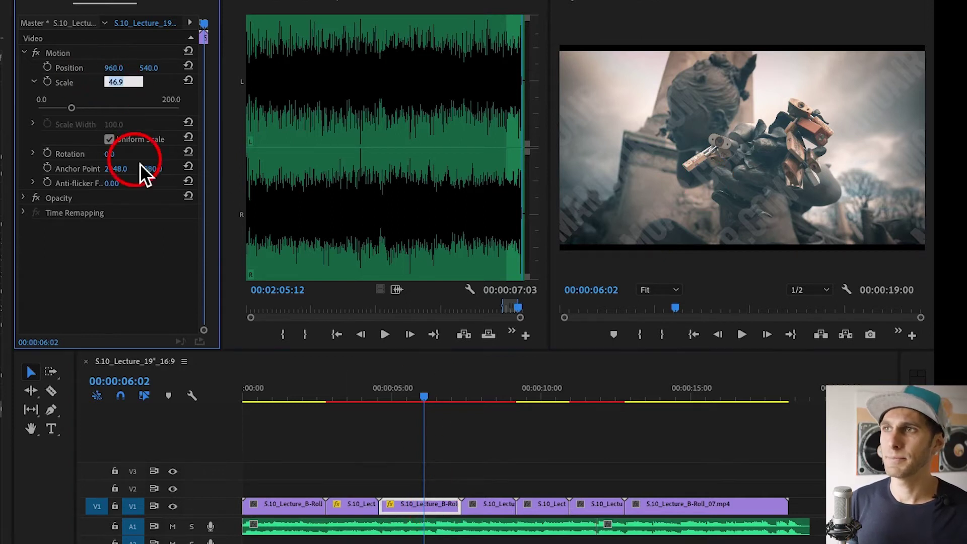
pyautogui.write('50')
pyautogui.press('Return')
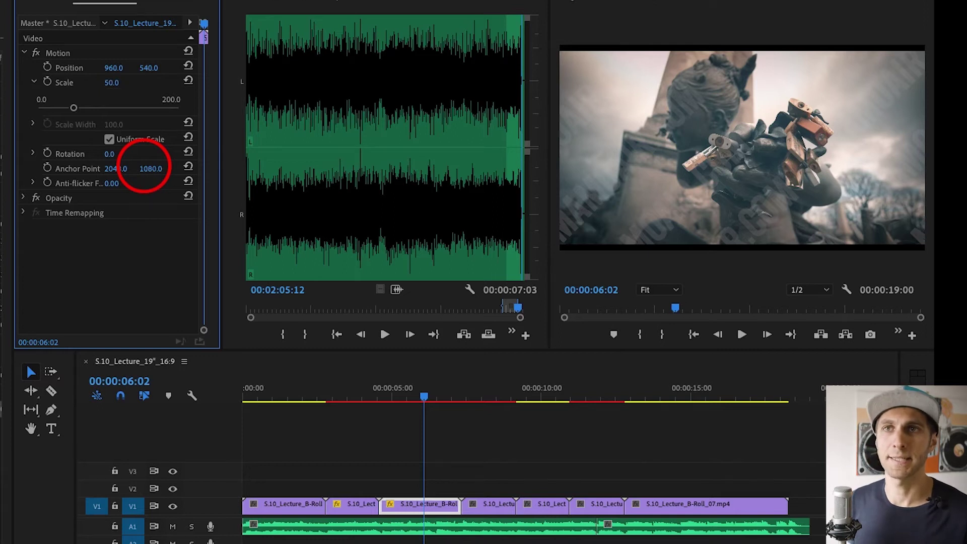
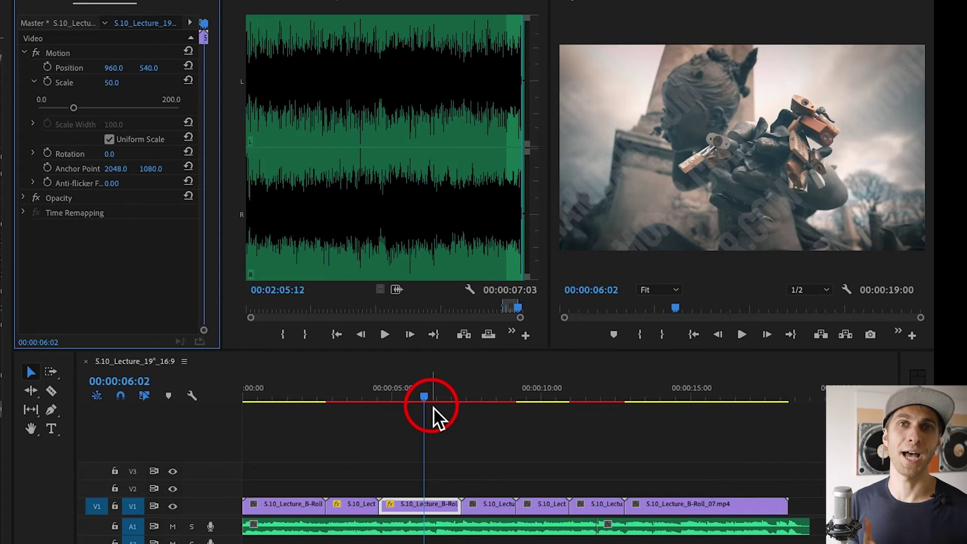
# Step: Turn off Uniform Scale for the fourth B-roll clip at 00:00:08:02, with its Scale and Scale Width sliders expanded
pyautogui.click(415, 403)
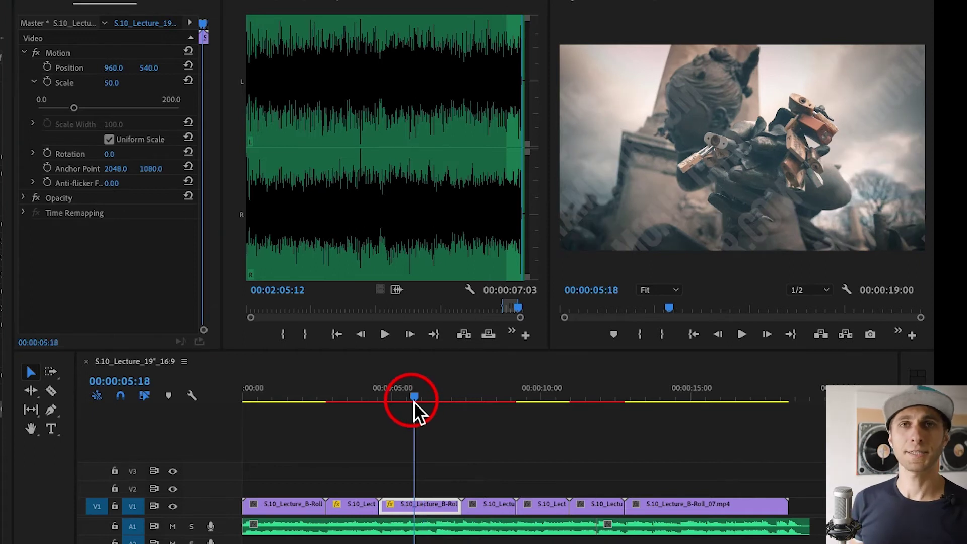
pyautogui.click(484, 402)
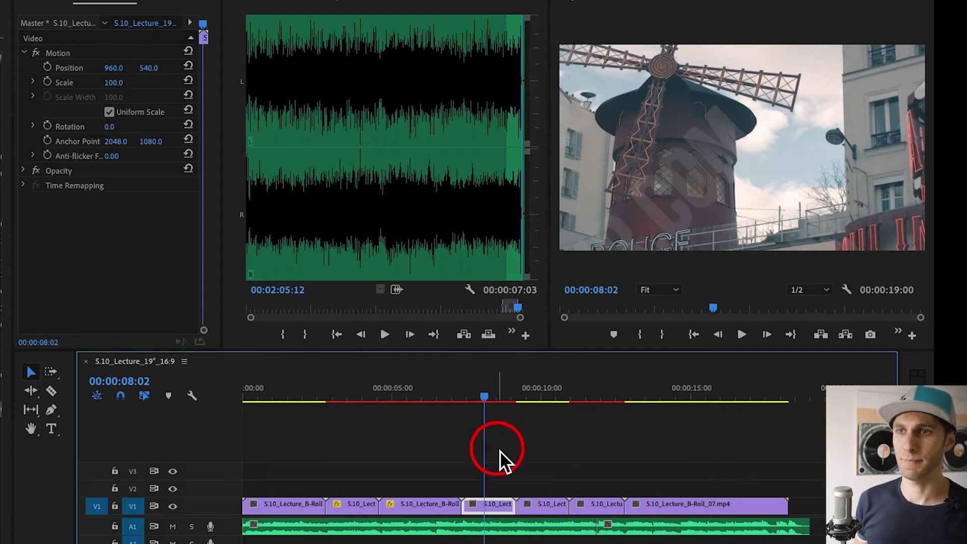
pyautogui.click(34, 82)
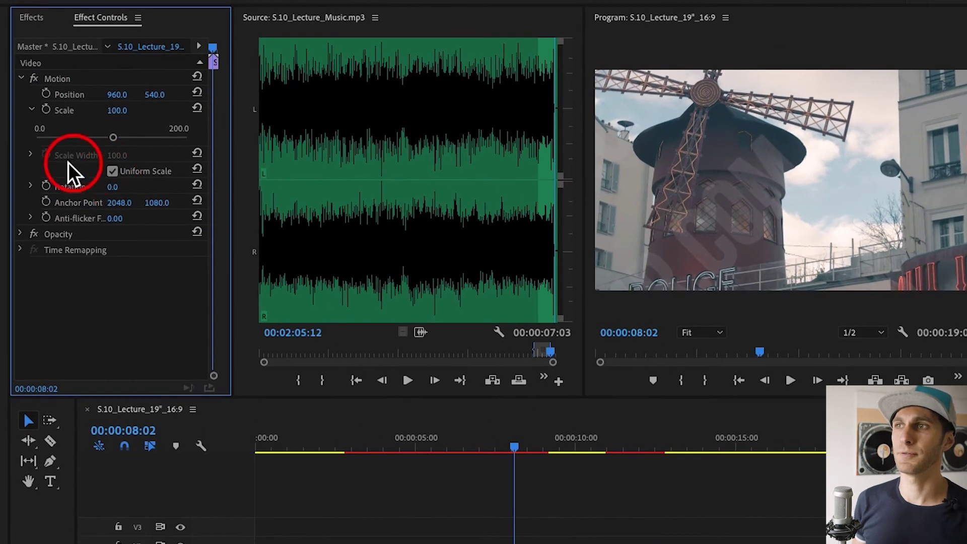
pyautogui.click(32, 154)
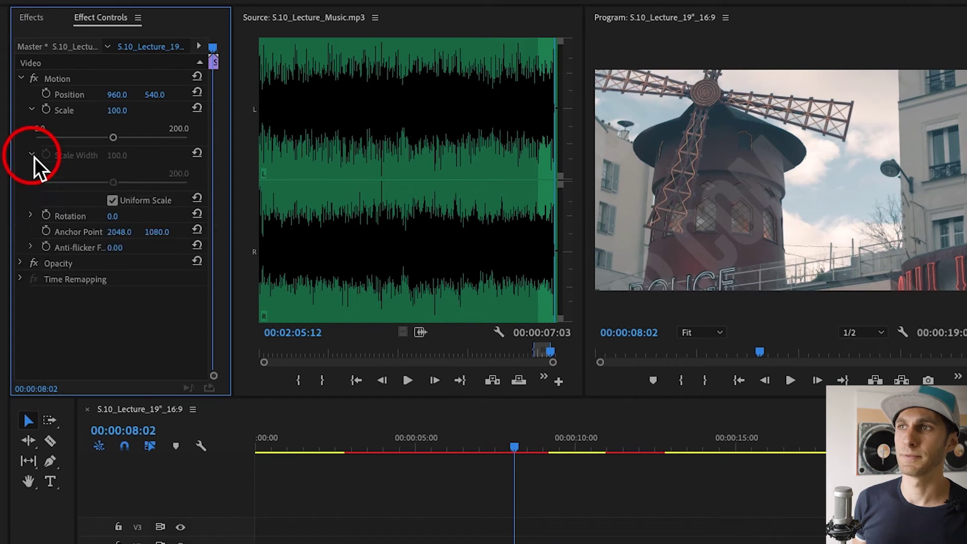
pyautogui.click(113, 201)
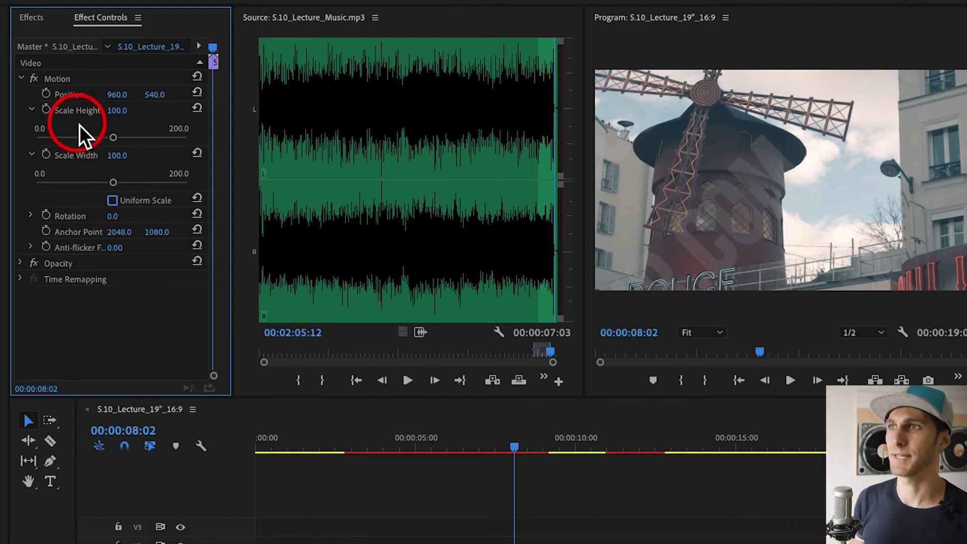
# Step: Re-enable Uniform Scale on the windmill clip, try a Scale of 95, and reset the Scale to its default
pyautogui.click(119, 205)
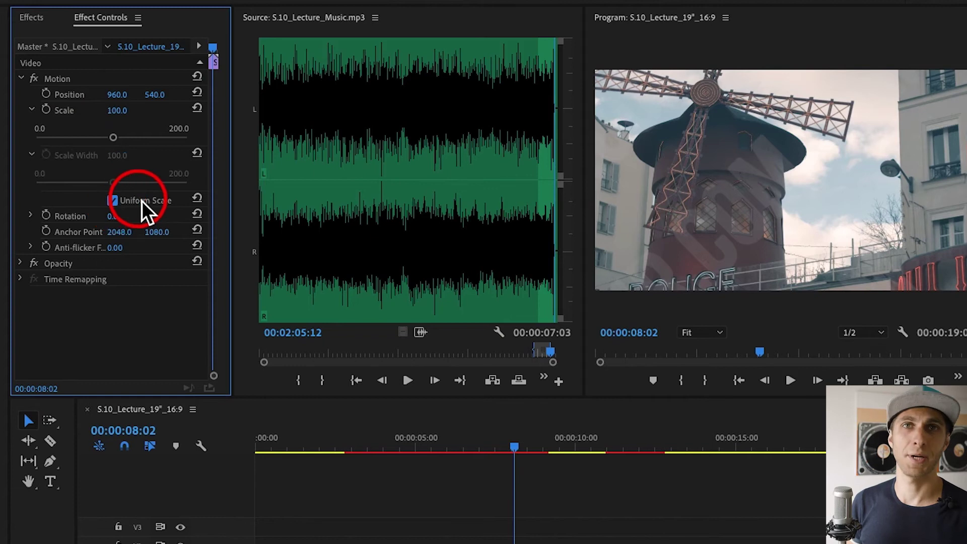
pyautogui.moveTo(113, 137)
pyautogui.mouseDown()
pyautogui.moveTo(71, 138)
pyautogui.moveTo(108, 143)
pyautogui.mouseUp()
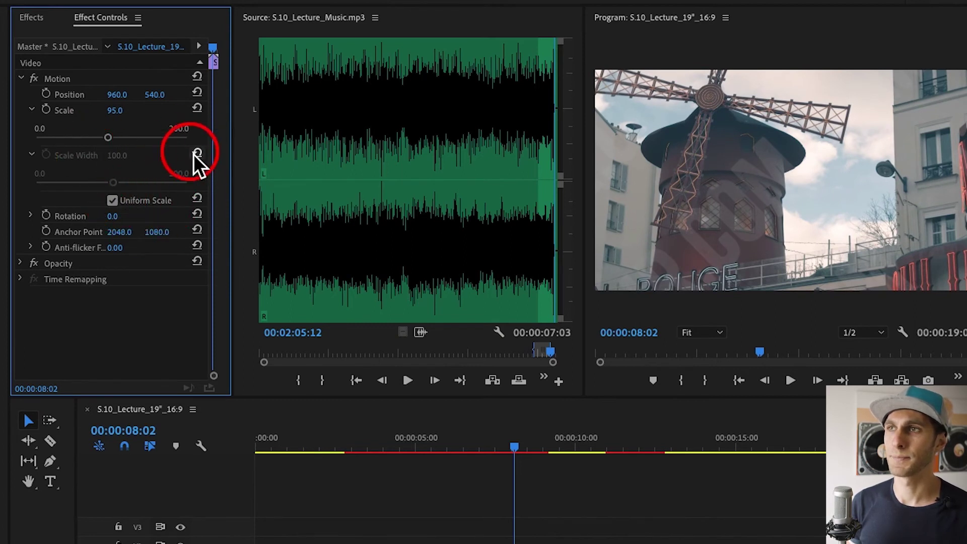
pyautogui.click(197, 109)
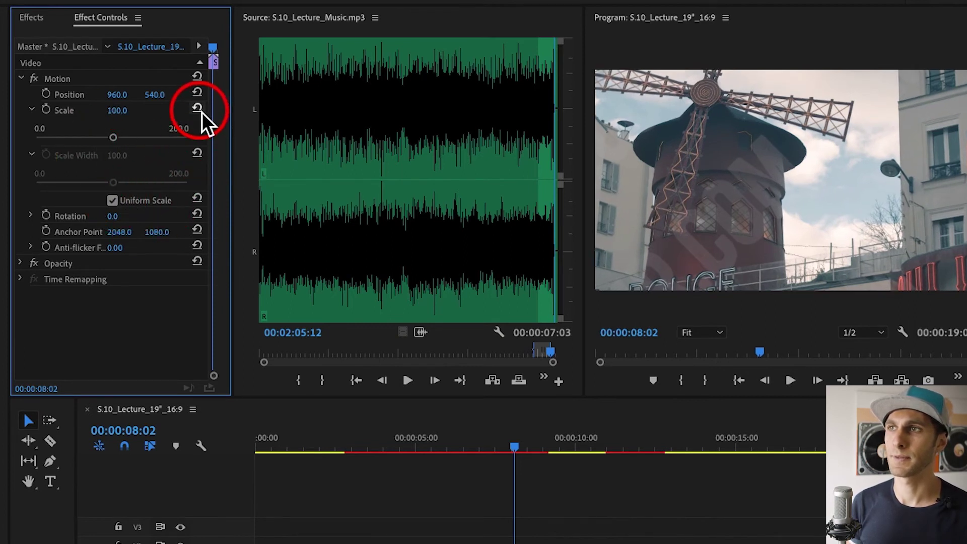
# Step: Disable Uniform Scale on the windmill clip and reduce its Scale Height to about 79.2
pyautogui.click(113, 202)
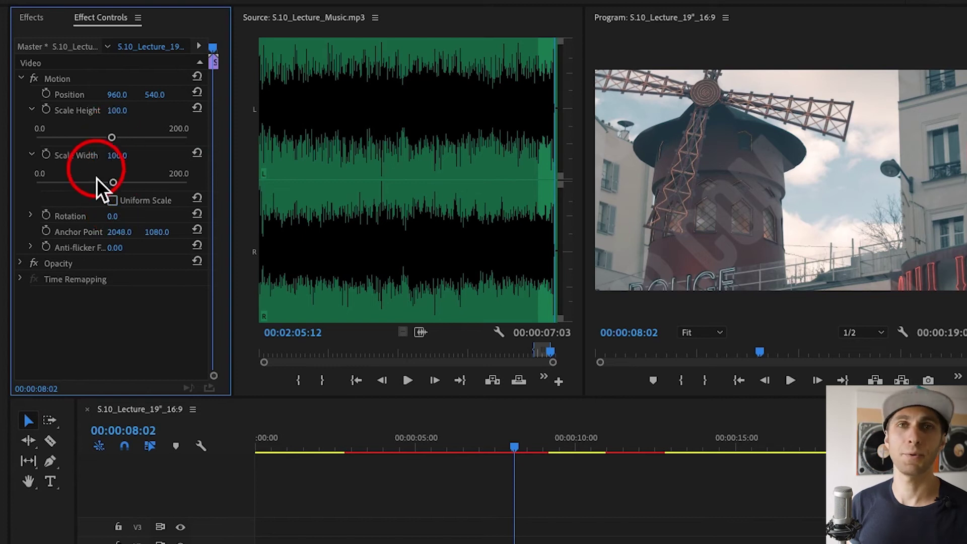
pyautogui.moveTo(112, 145)
pyautogui.mouseDown()
pyautogui.moveTo(158, 146)
pyautogui.moveTo(67, 151)
pyautogui.moveTo(97, 148)
pyautogui.mouseUp()
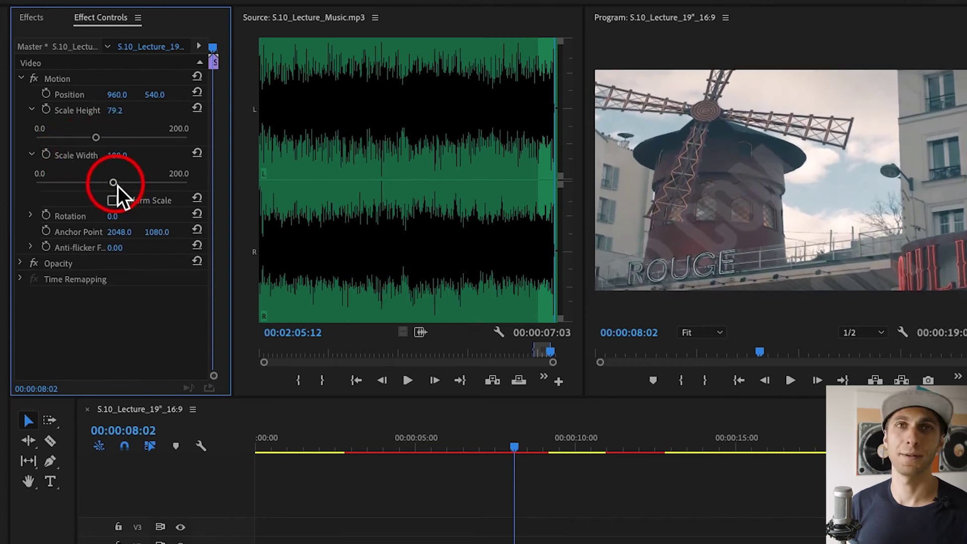
# Step: Reduce the windmill clip's Scale Width to make the picture narrower
pyautogui.moveTo(117, 185); pyautogui.dragTo(82, 187)
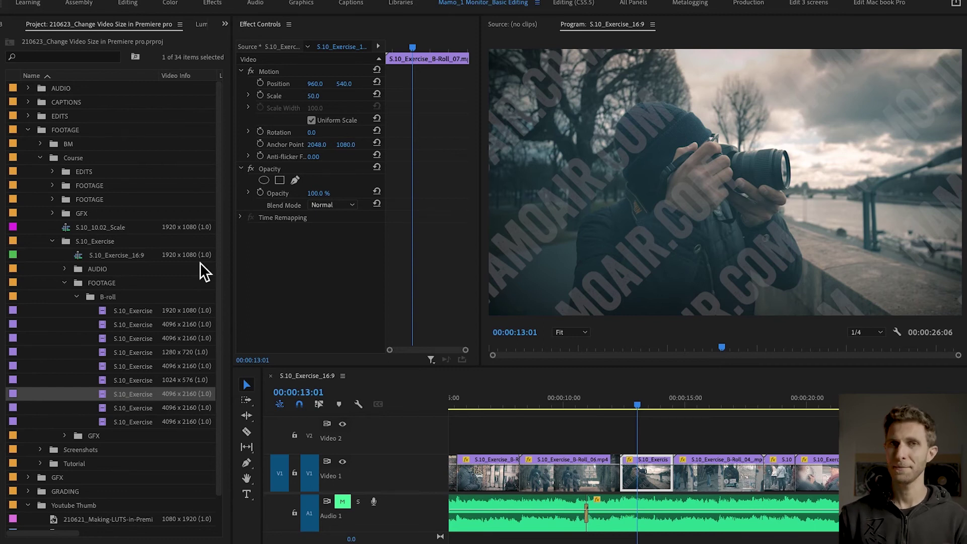
# Step: Turn on Scale keyframing for the S.10_Exercise_B-Roll_07 clip at its first frame, 00:00:12:08, with Scale at 50
pyautogui.click(652, 425)
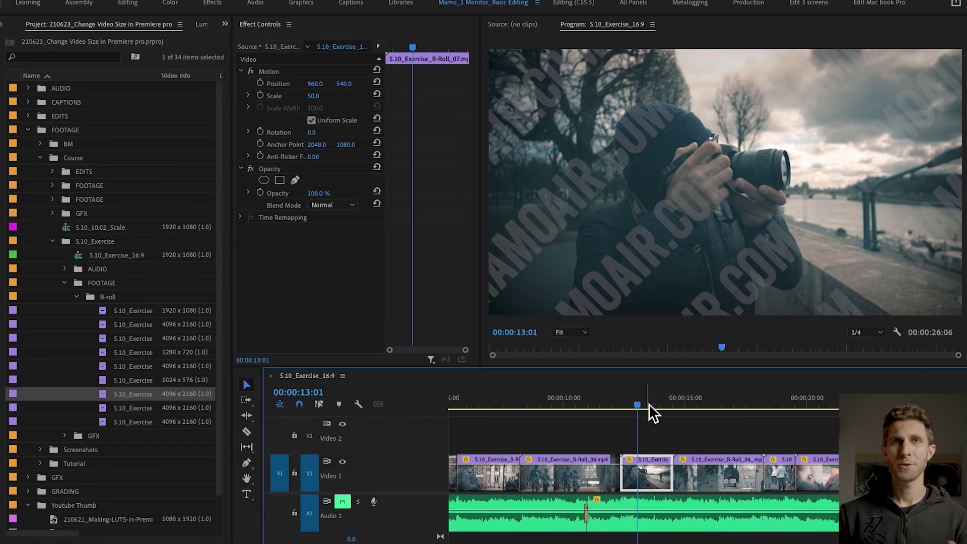
pyautogui.click(649, 425)
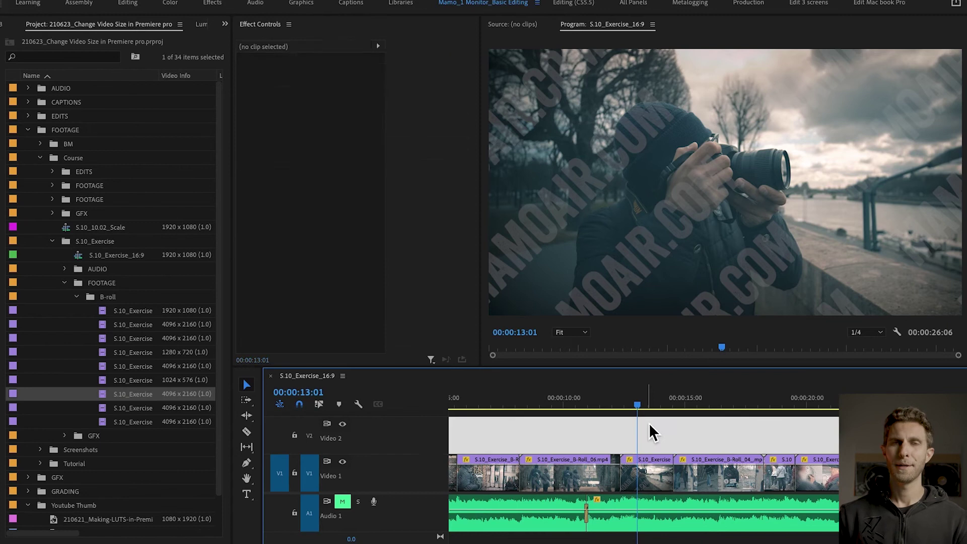
pyautogui.press('Up')
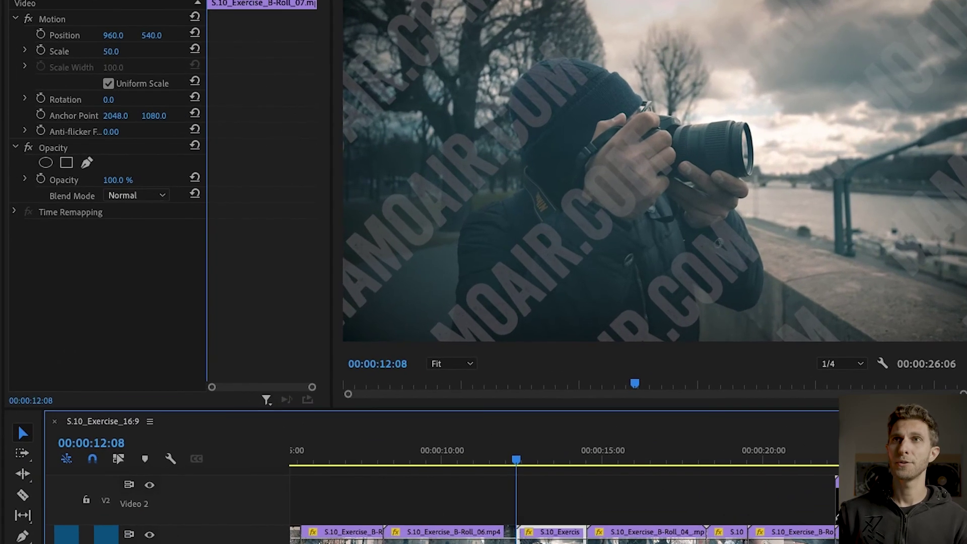
pyautogui.hotkey('shift', '5')
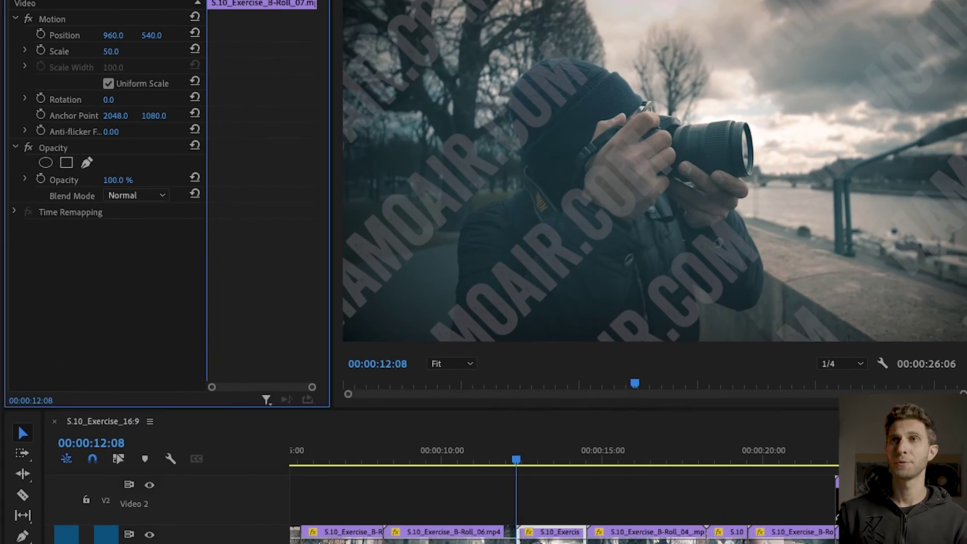
pyautogui.click(45, 55)
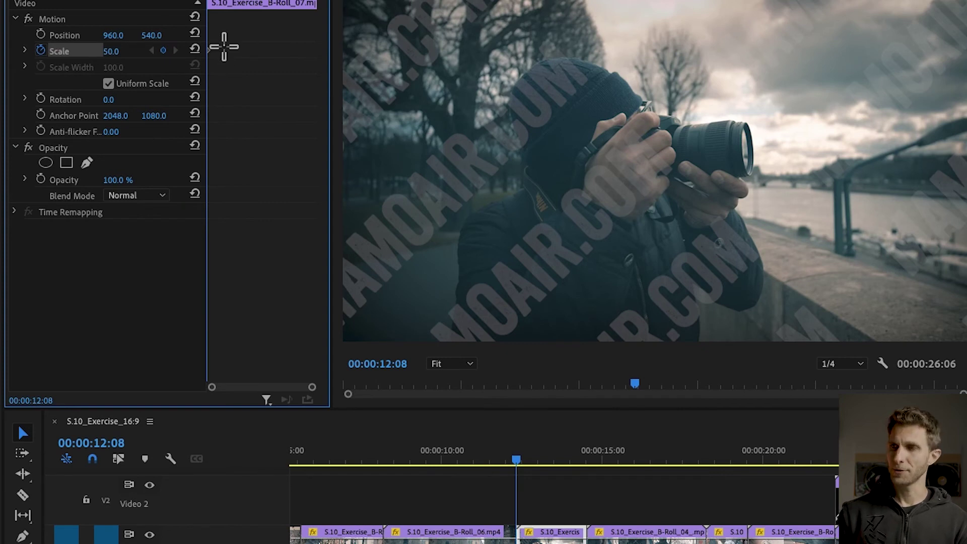
# Step: At the B-Roll_07 clip's last frame, 00:00:14:12, set Scale to 55, try 65, and undo that last change
pyautogui.press('Down')
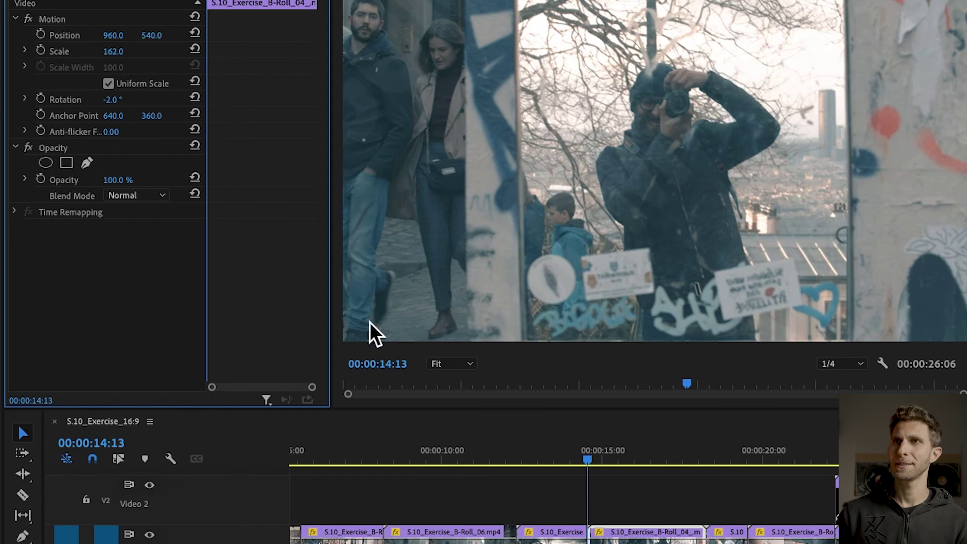
pyautogui.press('Left')
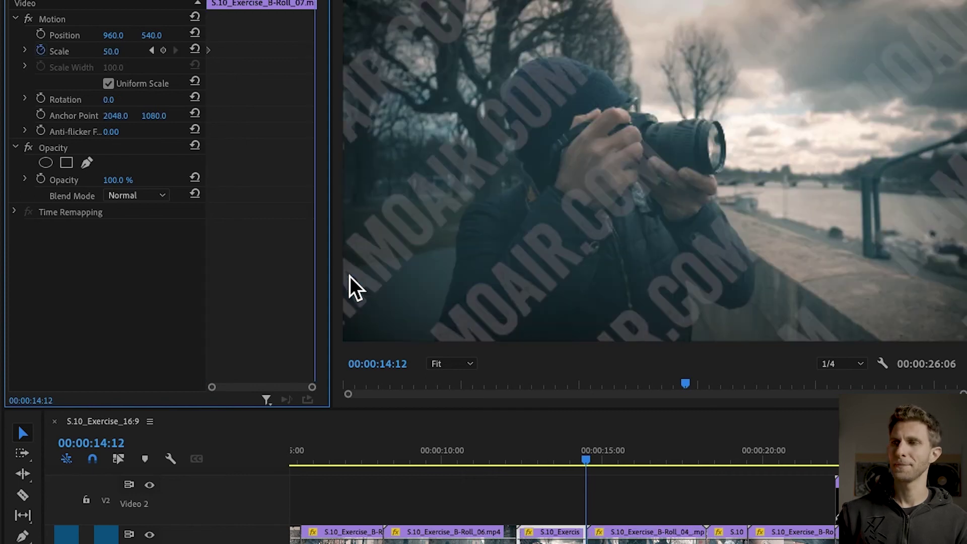
pyautogui.click(122, 54)
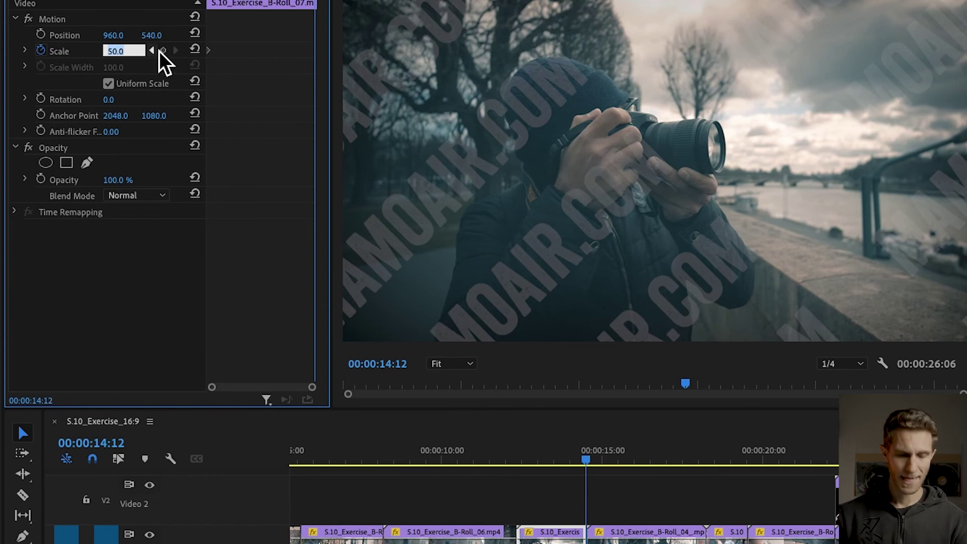
pyautogui.write('55')
pyautogui.press('Return')
pyautogui.write('65')
pyautogui.press('Return')
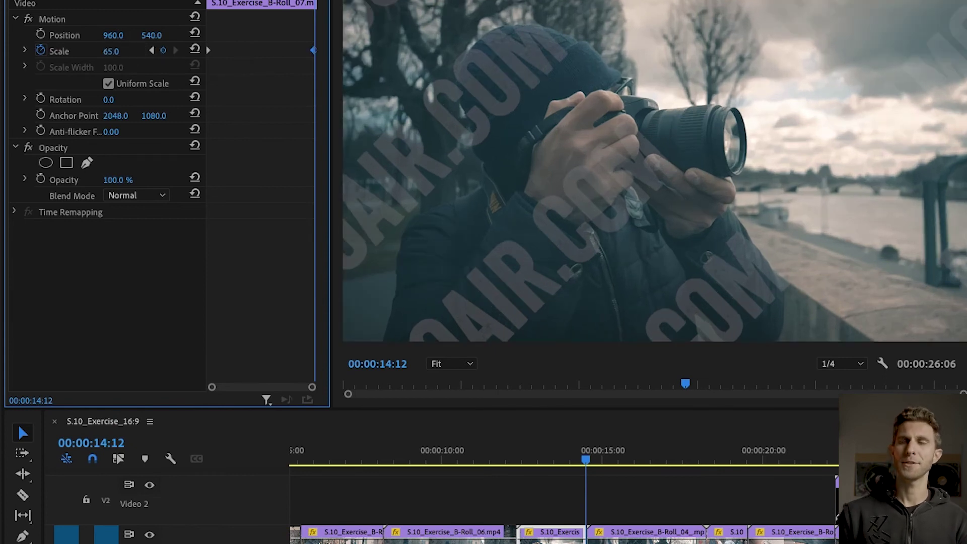
pyautogui.hotkey('ctrl', 'z')
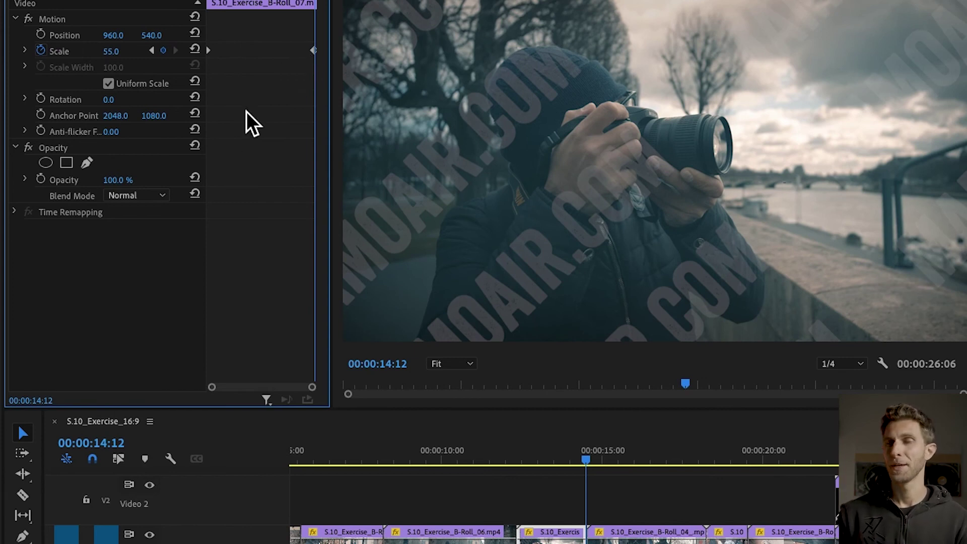
# Step: Play the B-Roll_07 clip from its first frame to preview the Scale animation
pyautogui.click(552, 452)
pyautogui.press('Up')
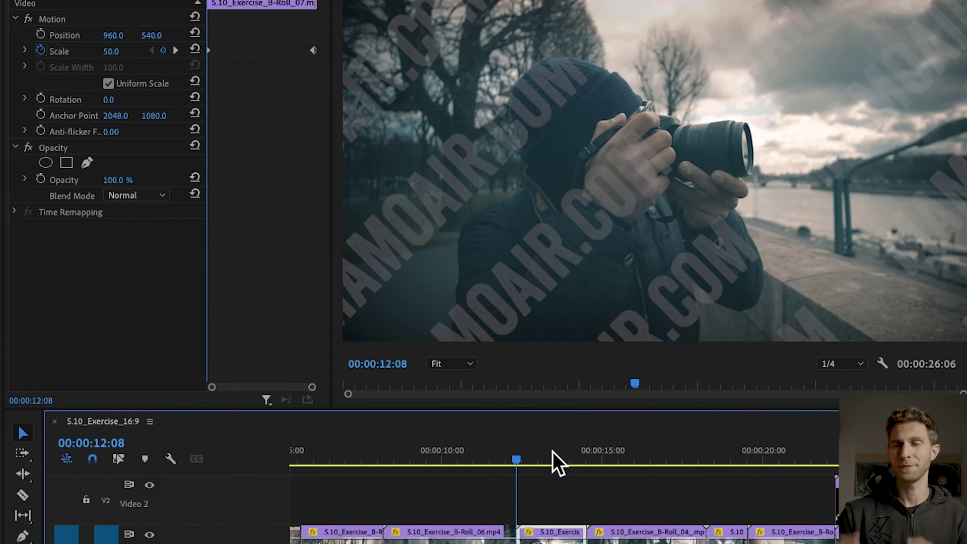
pyautogui.hotkey('shift', '5')
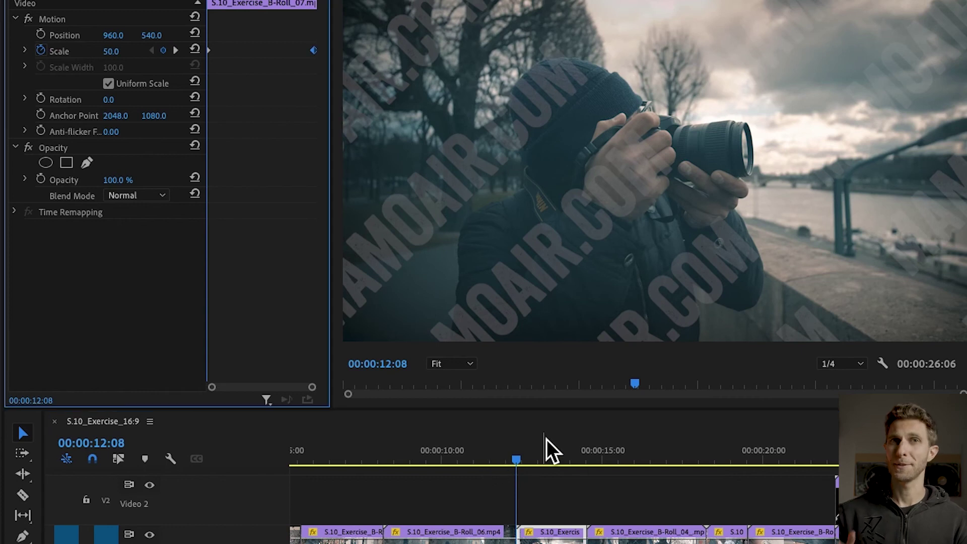
pyautogui.press('space')
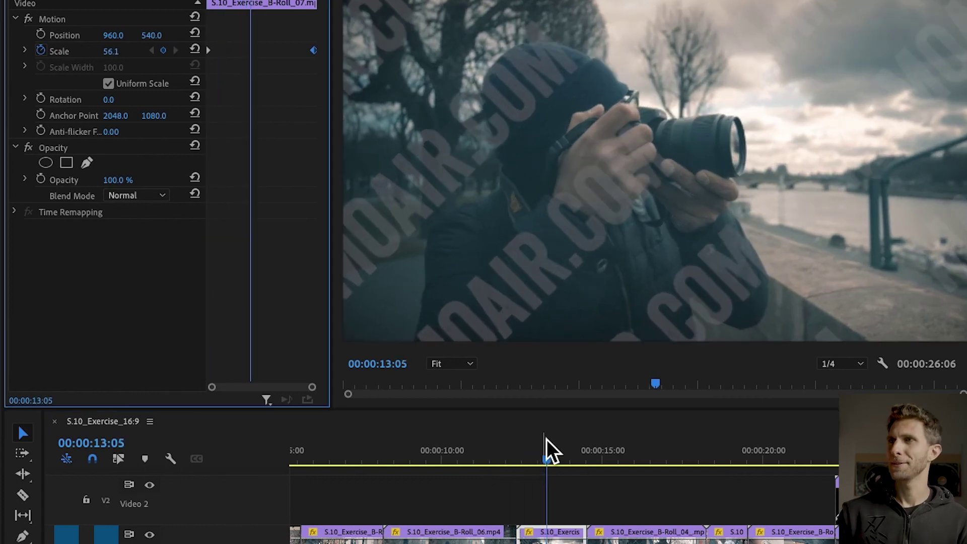